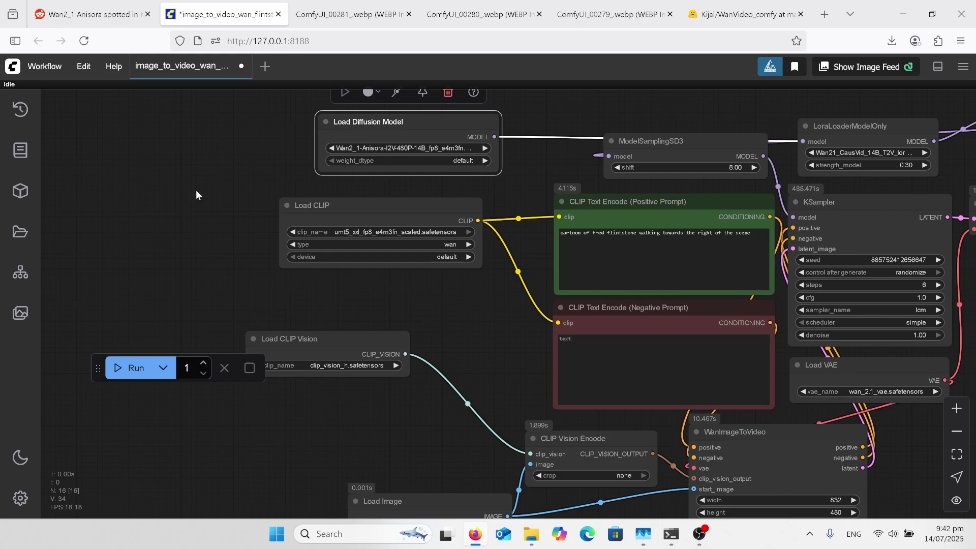
Step: Scroll the Reddit Anisora thread to the OP's reply: Causvid 0.3, LightX2v 1.0, Shift 8, 6 steps, cfg 1
click(116, 14)
scroll(286, 267, down, 1)
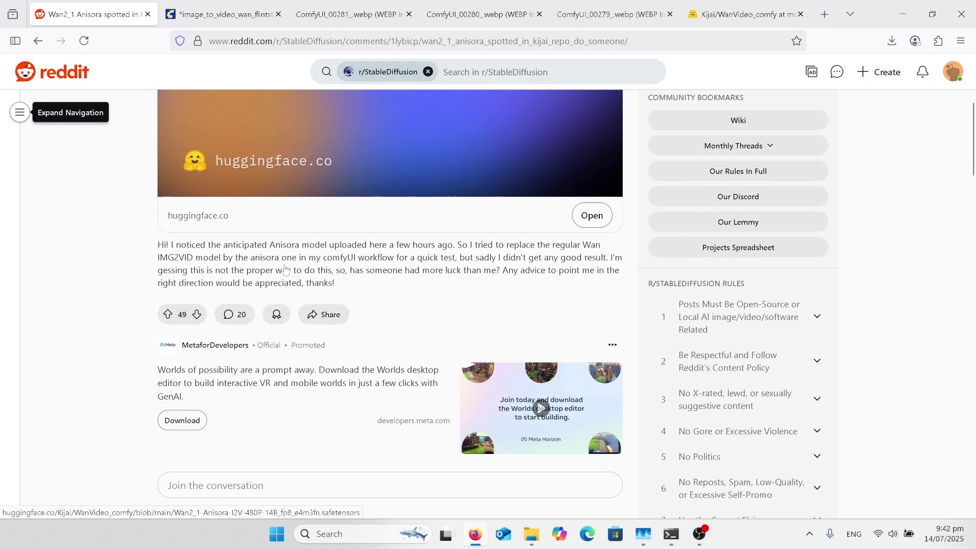
scroll(286, 267, down, 5)
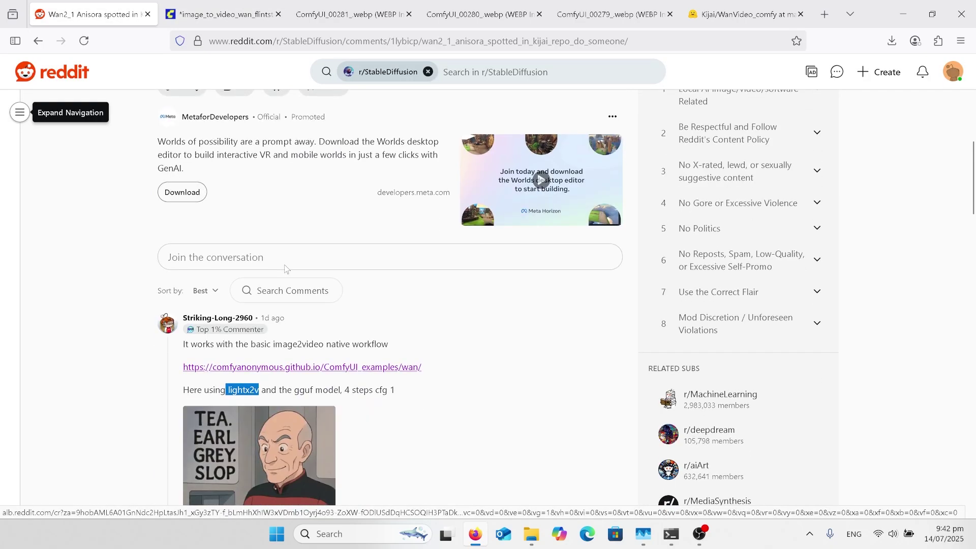
scroll(285, 268, down, 1)
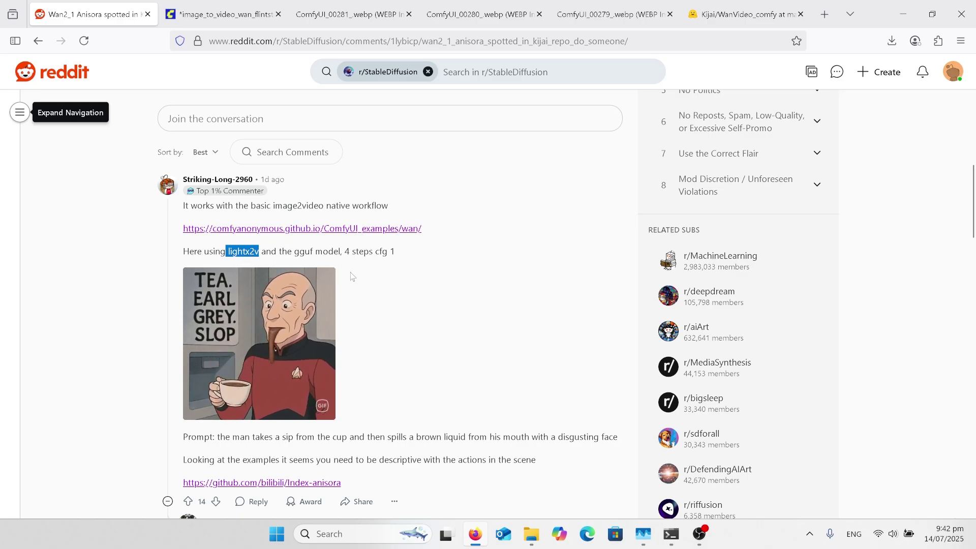
scroll(351, 277, down, 1)
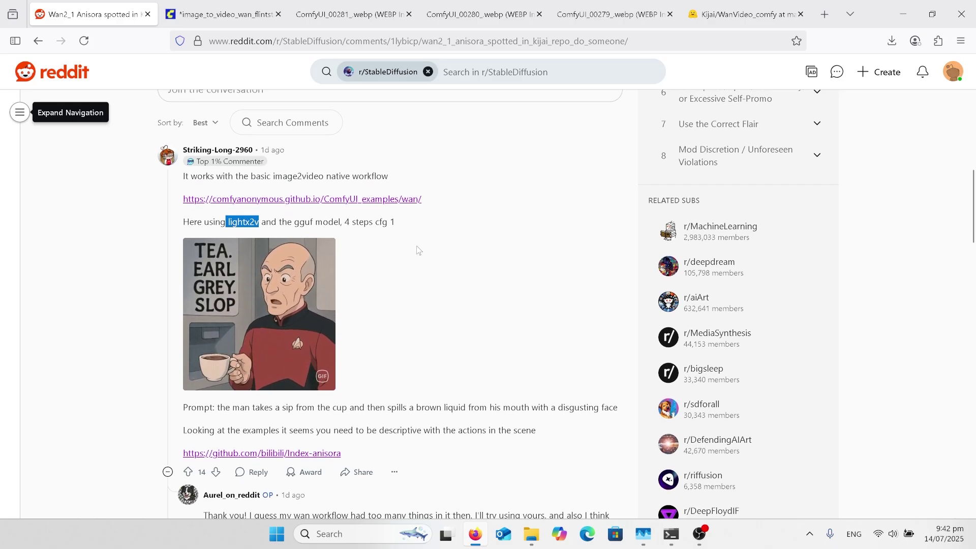
scroll(419, 249, down, 4)
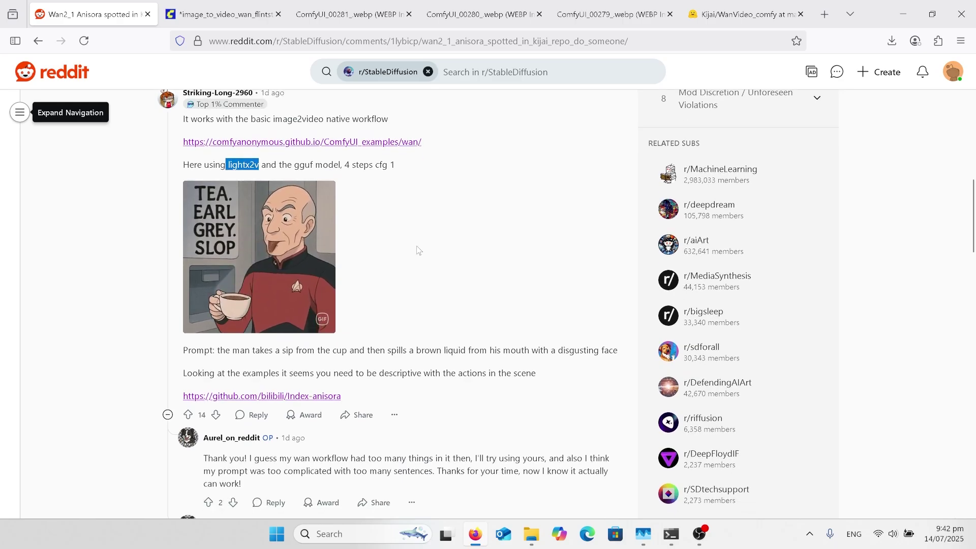
scroll(419, 249, down, 4)
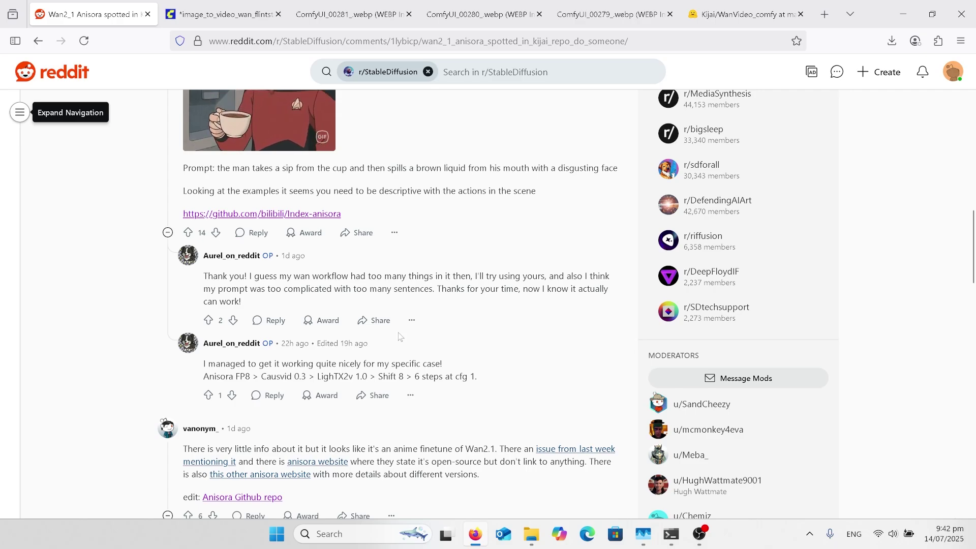
Step: Return to the ComfyUI workflow and pan the canvas over to the LoRA loader nodes
click(239, 20)
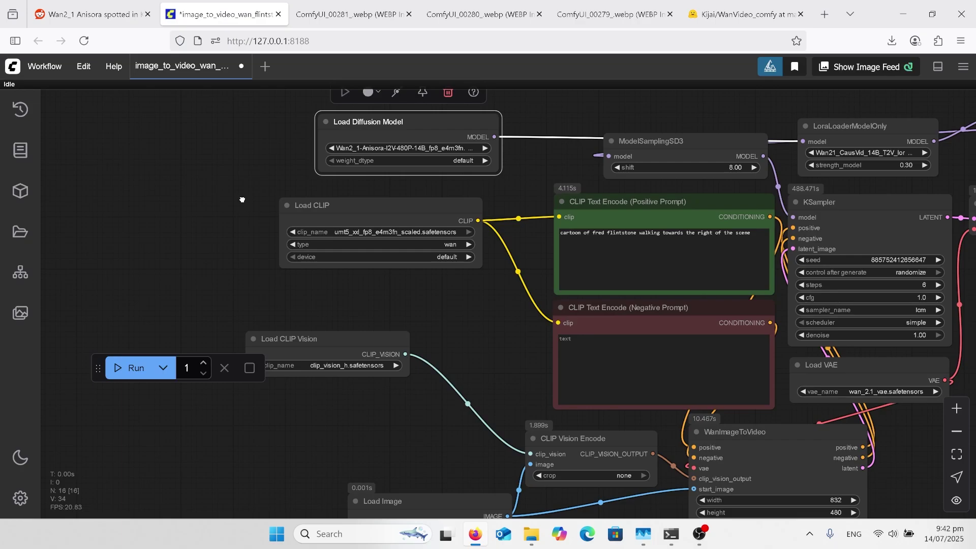
drag(245, 199, 190, 178)
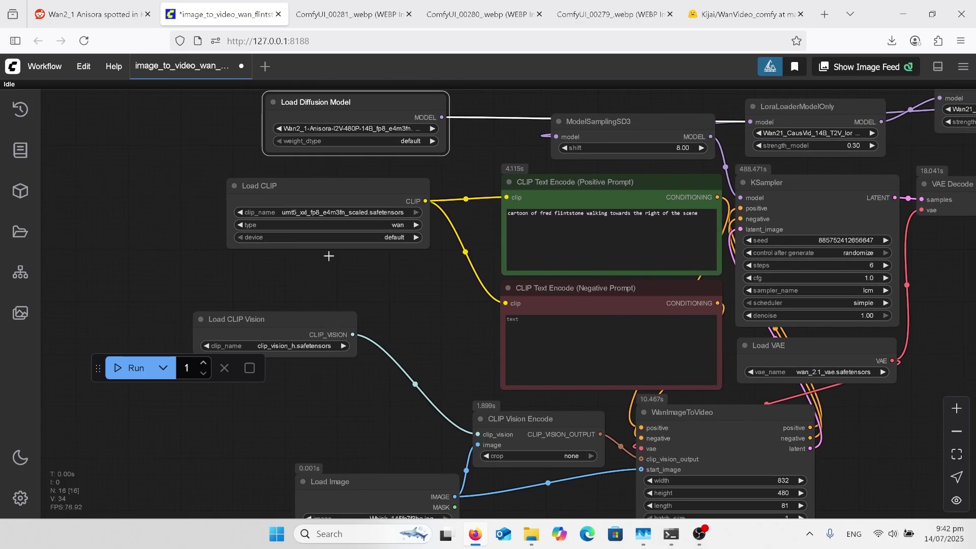
drag(419, 306, 247, 312)
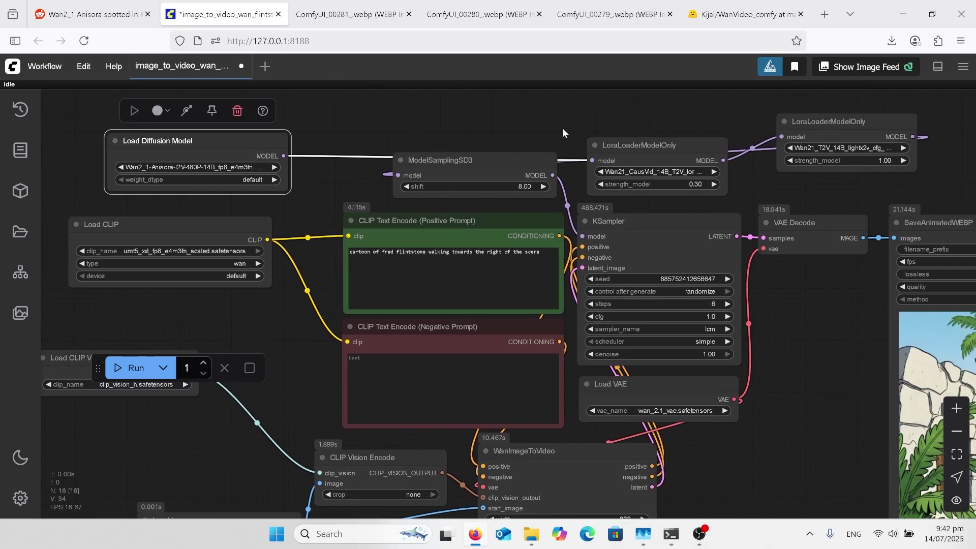
drag(562, 127, 396, 137)
mouse_move(525, 135)
mouse_down()
mouse_move(492, 140)
mouse_move(534, 146)
mouse_up()
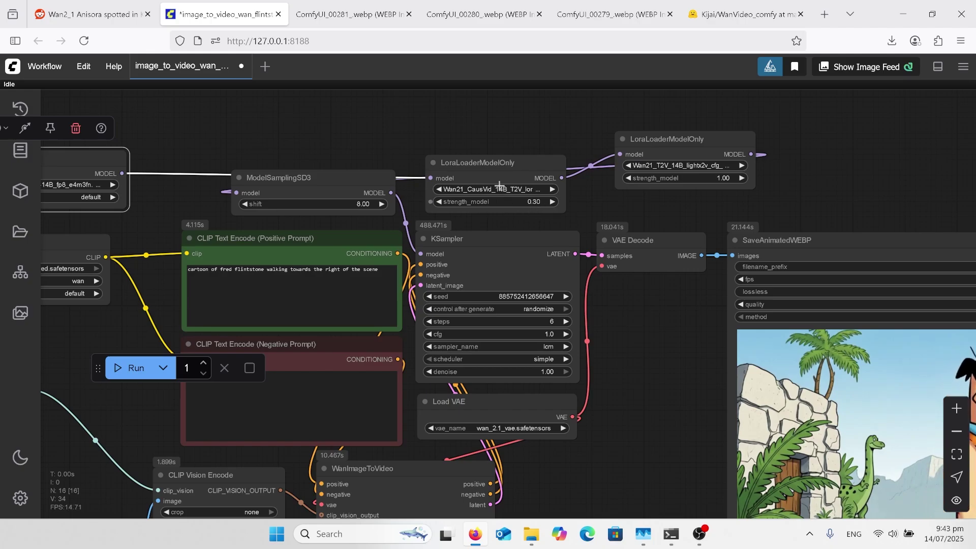
Step: Arrange the CausVid and LightX2V LoRA loaders, then ModelSamplingSD3, in a row above KSampler
drag(504, 168, 444, 108)
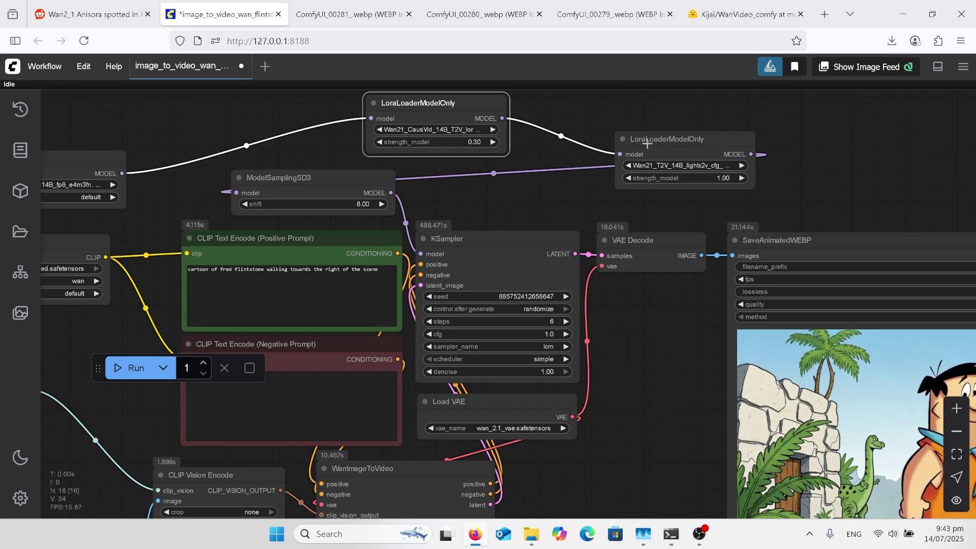
drag(647, 144, 637, 149)
drag(340, 178, 382, 197)
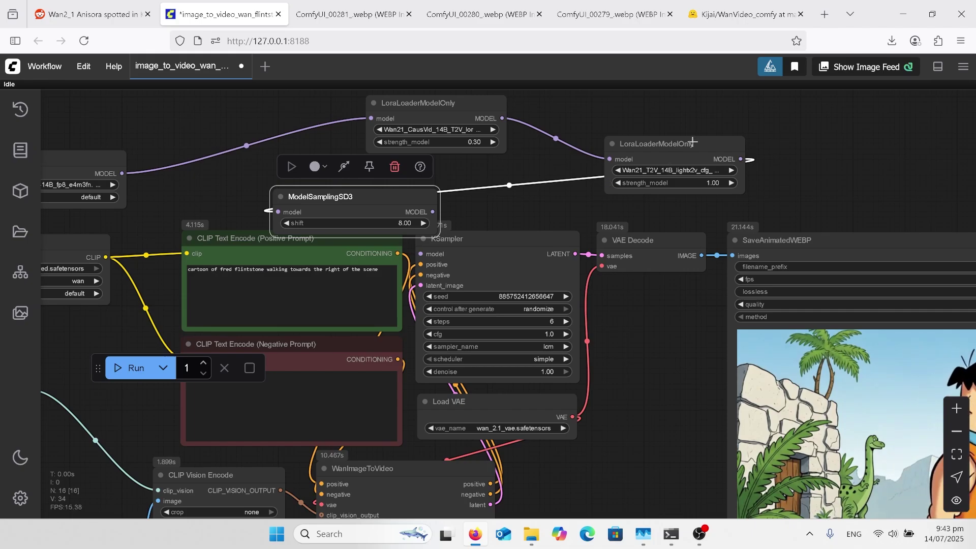
drag(685, 150, 654, 131)
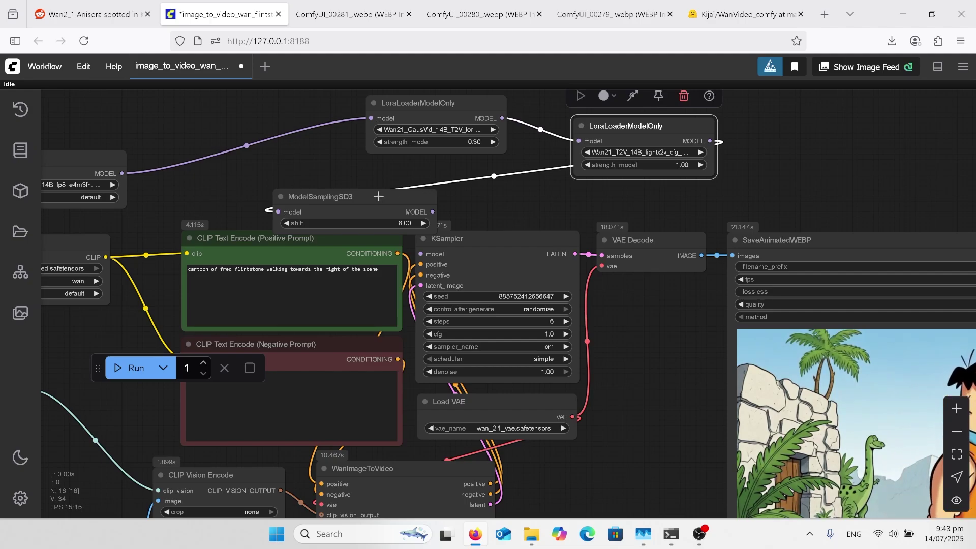
drag(377, 197, 420, 187)
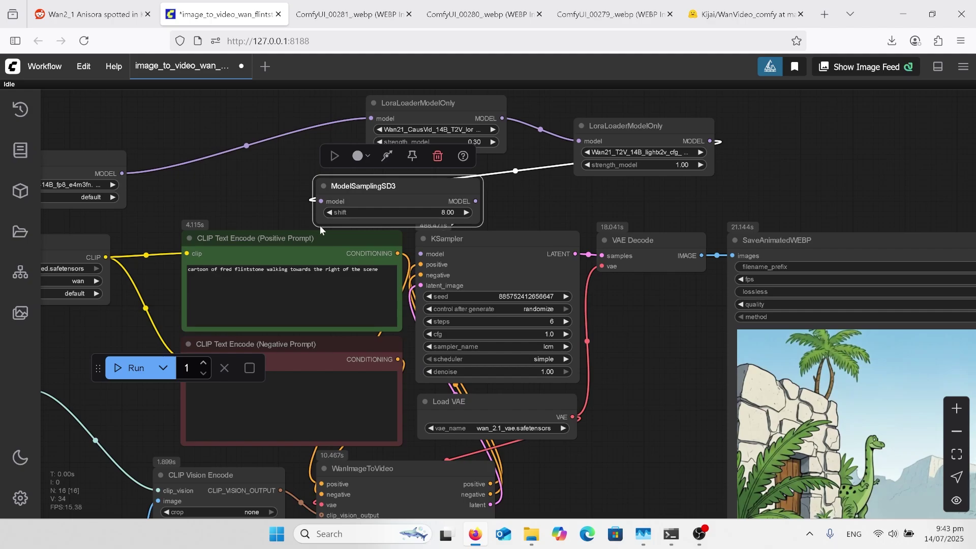
drag(224, 188, 390, 156)
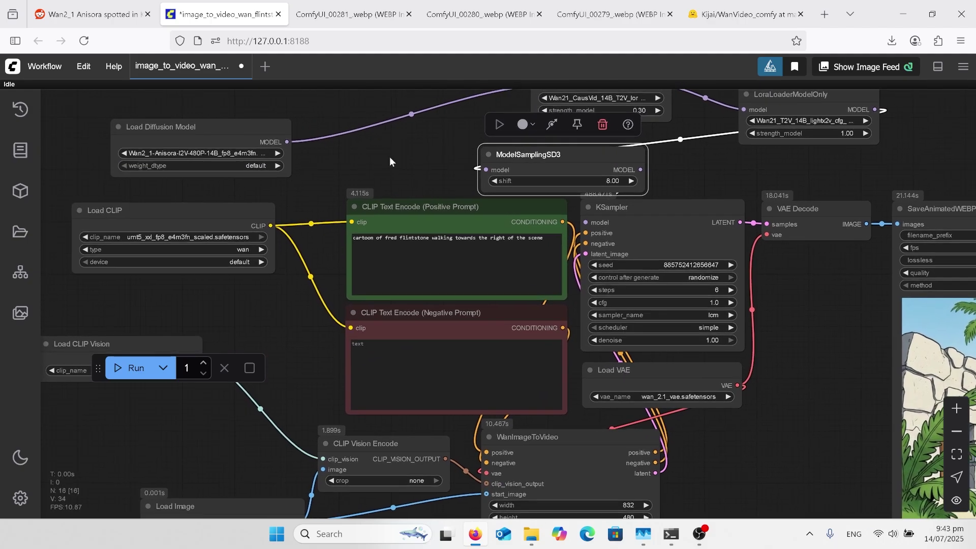
drag(742, 442, 776, 424)
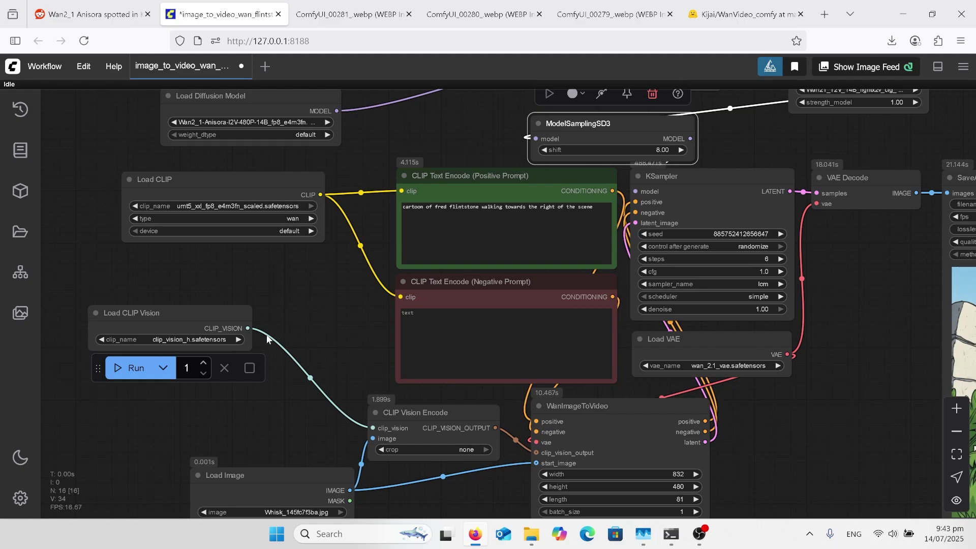
drag(322, 376, 374, 254)
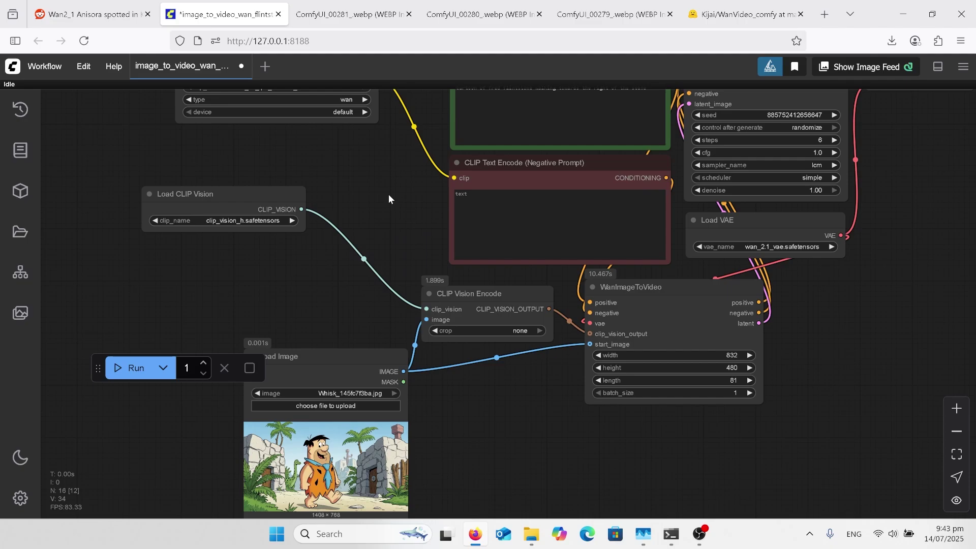
drag(377, 232, 370, 373)
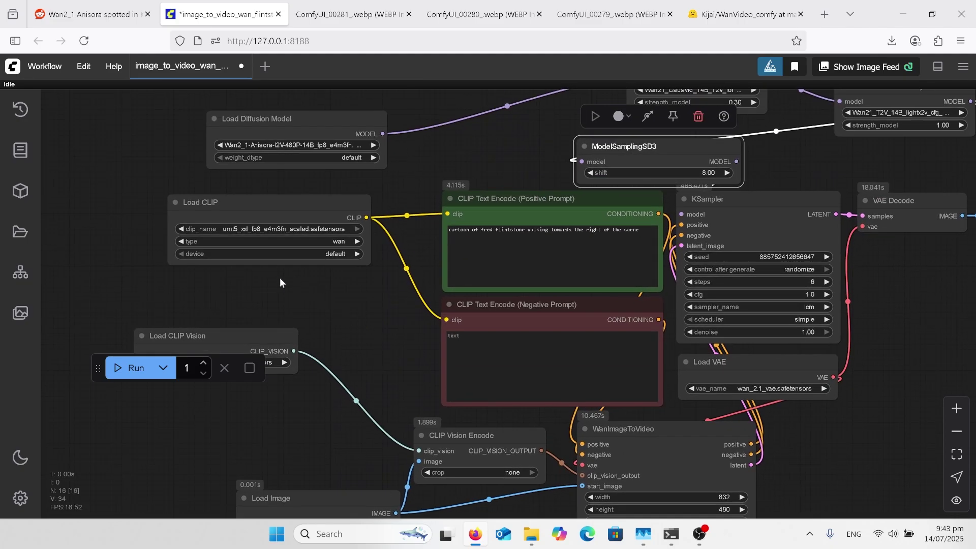
drag(279, 282, 306, 322)
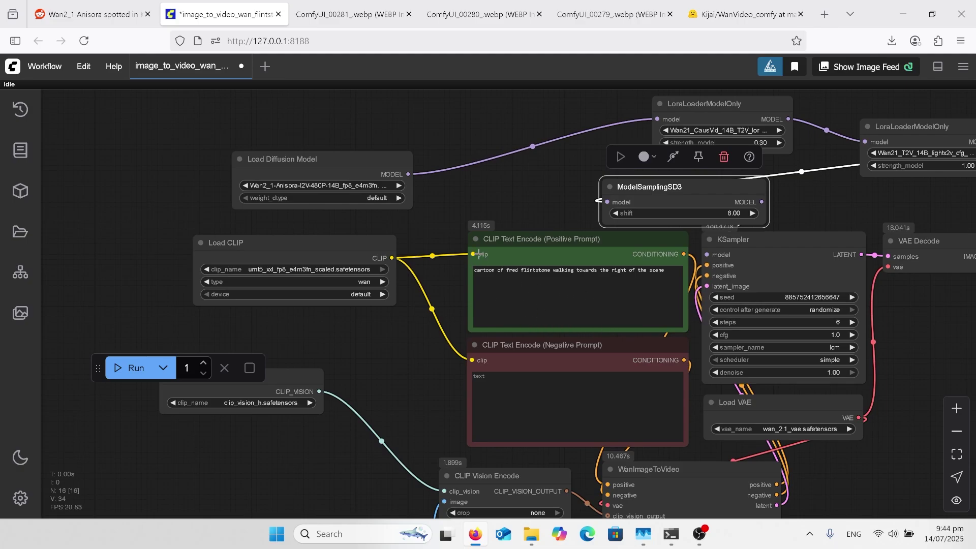
drag(498, 193, 477, 201)
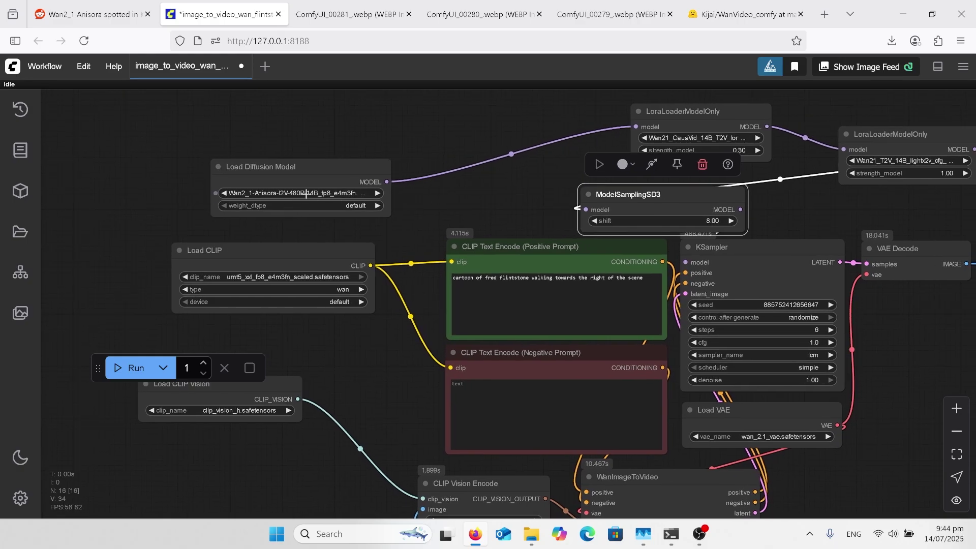
drag(477, 199, 423, 197)
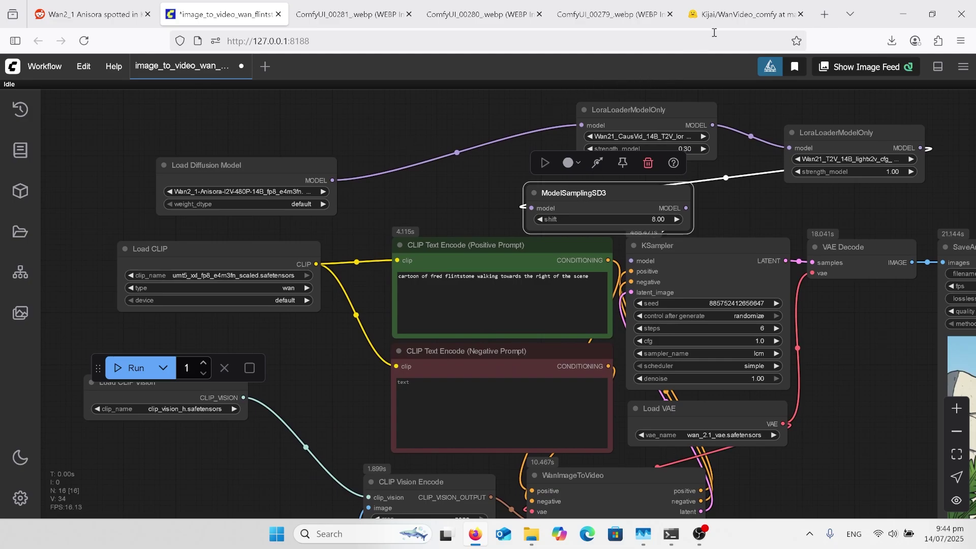
Step: Browse Kijai's WanVideo_comfy Files and versions list down to the bottom and back up
click(732, 16)
scroll(260, 278, down, 1)
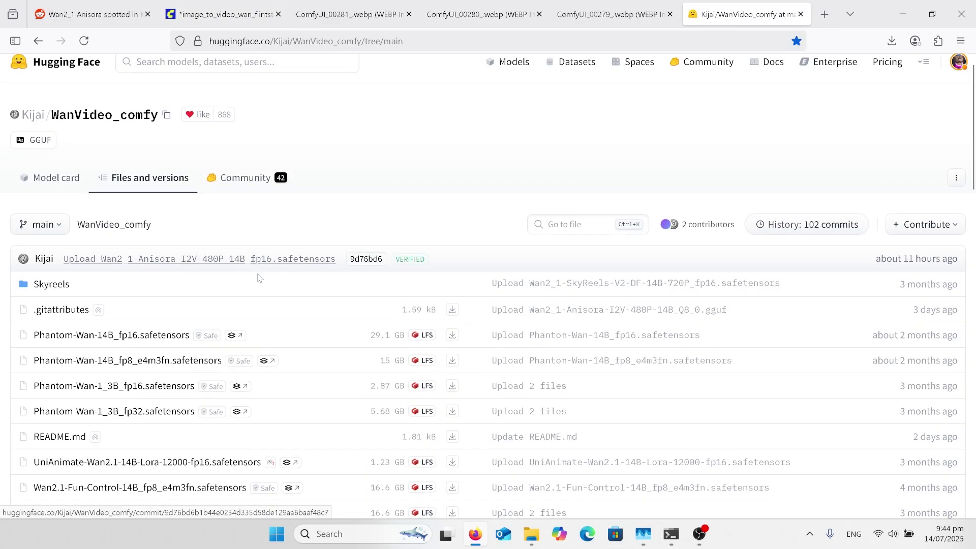
scroll(260, 277, down, 6)
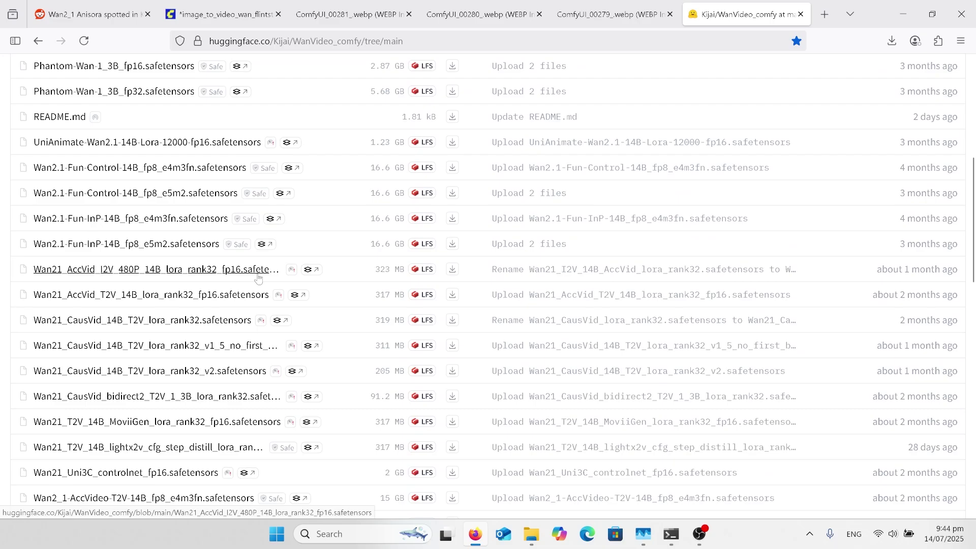
scroll(258, 278, down, 5)
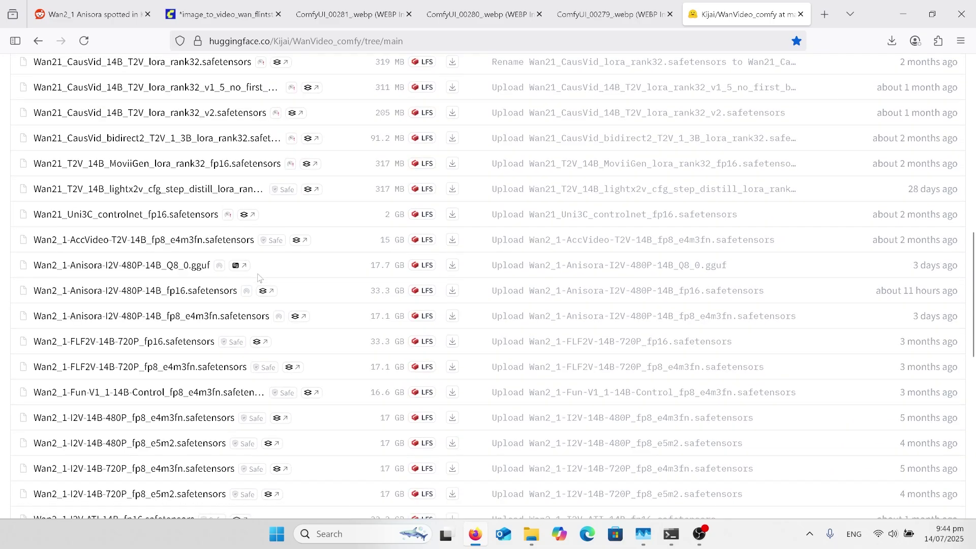
scroll(258, 278, down, 7)
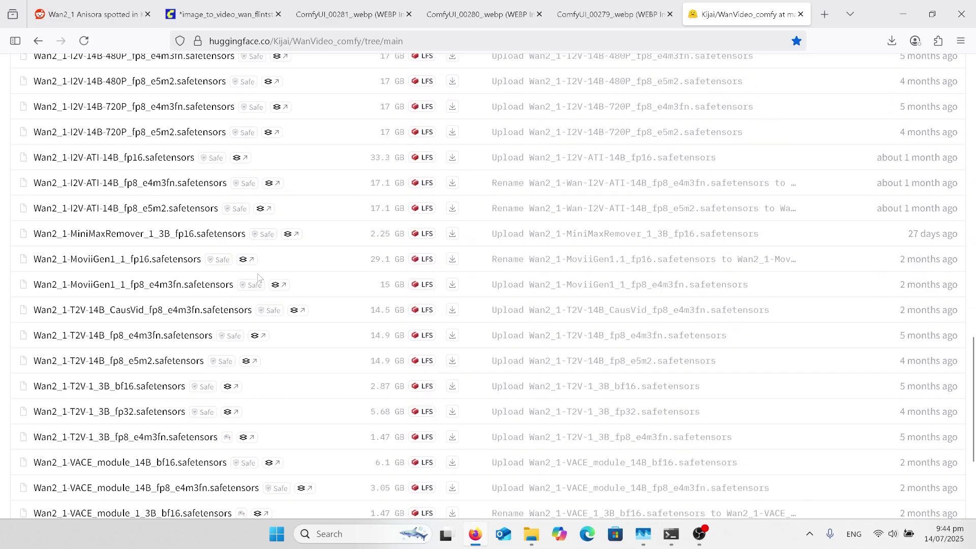
scroll(258, 279, down, 3)
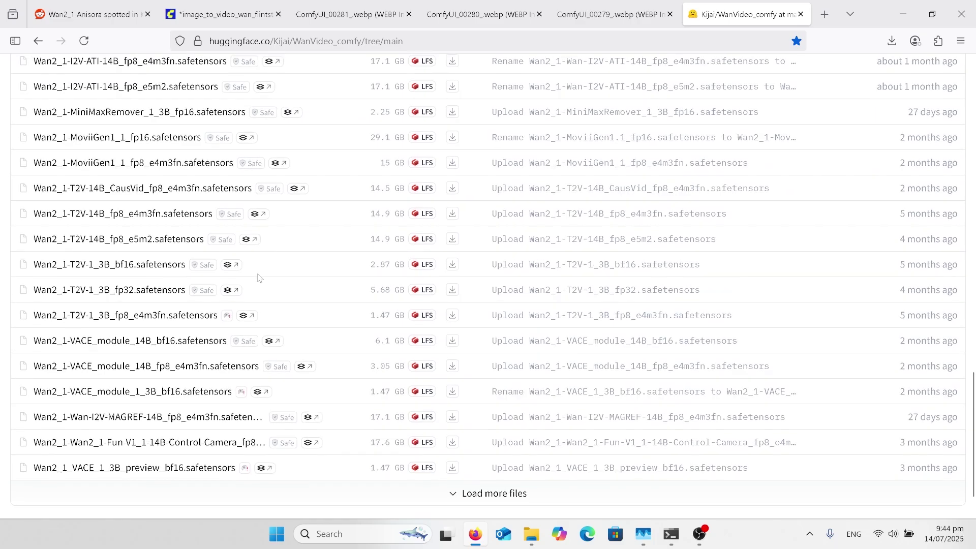
scroll(258, 278, up, 15)
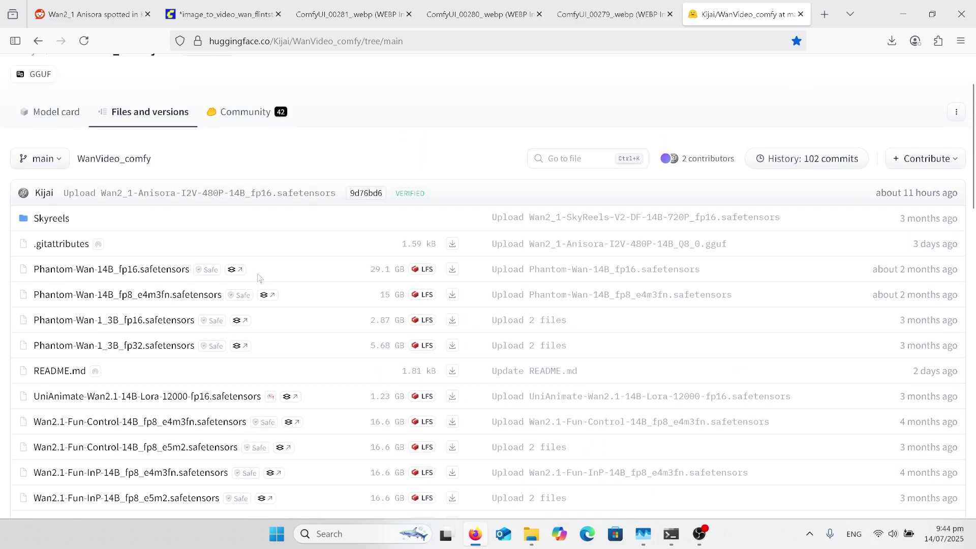
scroll(258, 278, up, 1)
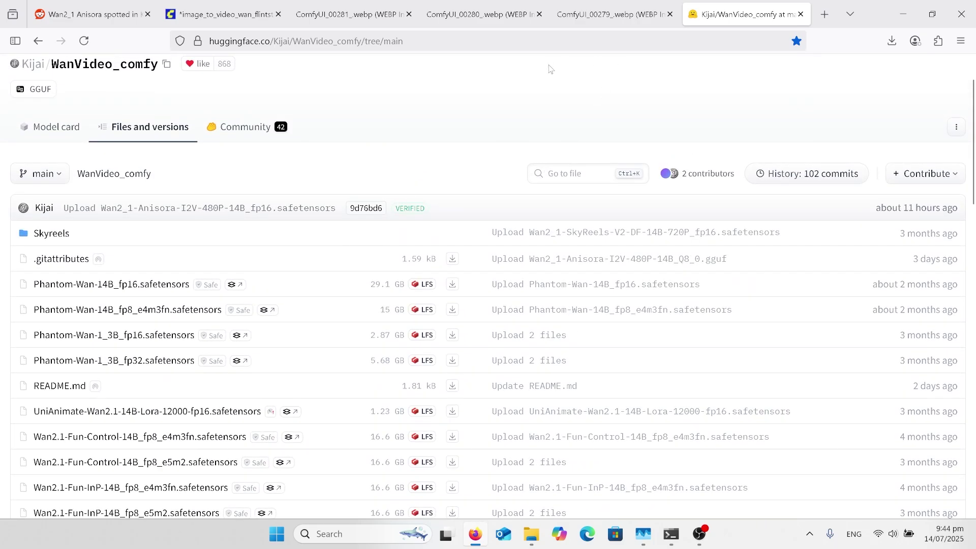
Step: View the earlier Goku outputs ComfyUI_00279_.webp and then ComfyUI_00280_.webp
click(599, 14)
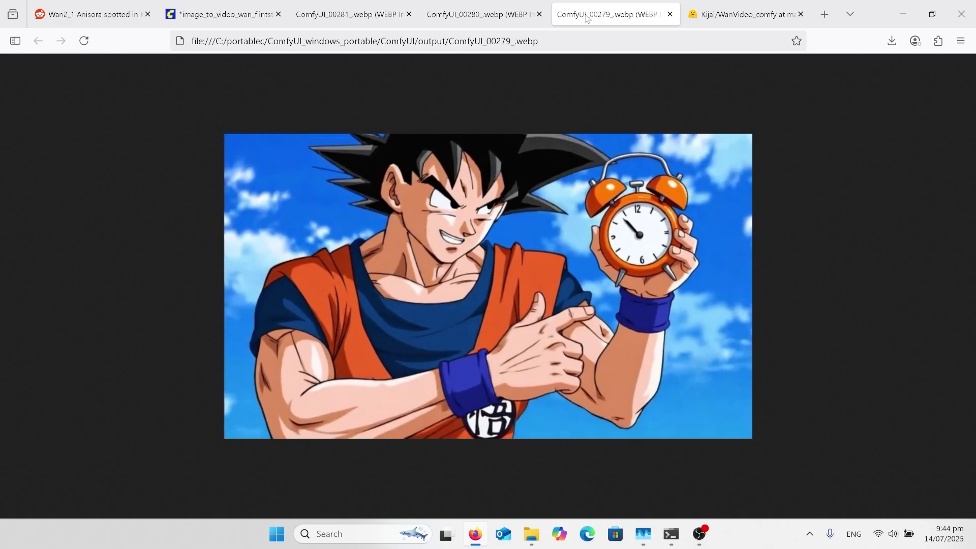
click(491, 21)
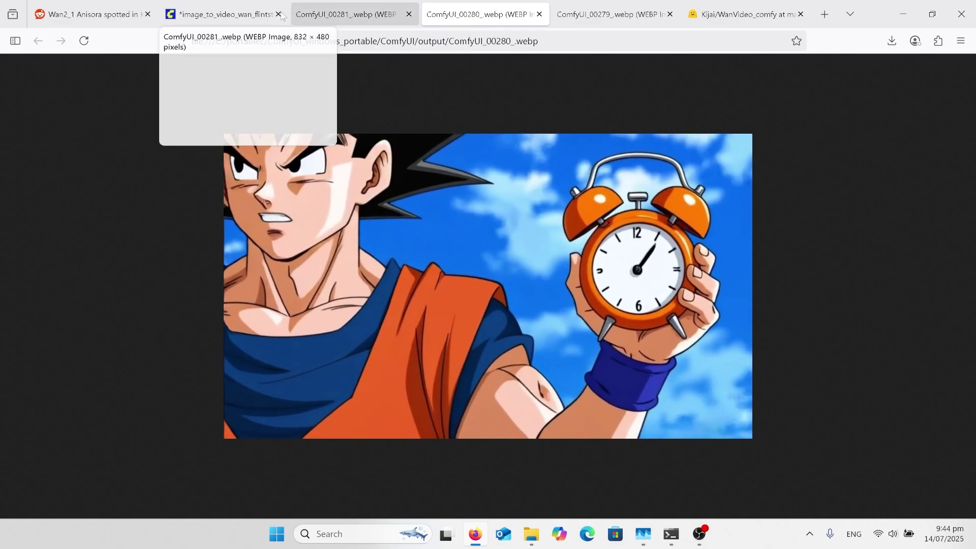
Step: Back in the ComfyUI workflow, zoom in on the Fred Flintstone source image in Load Image
click(235, 13)
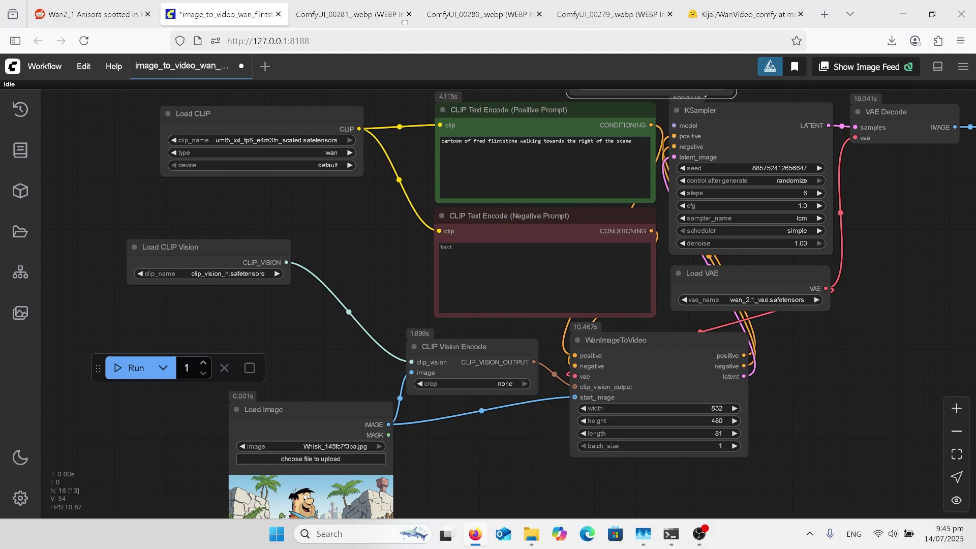
drag(212, 331, 273, 173)
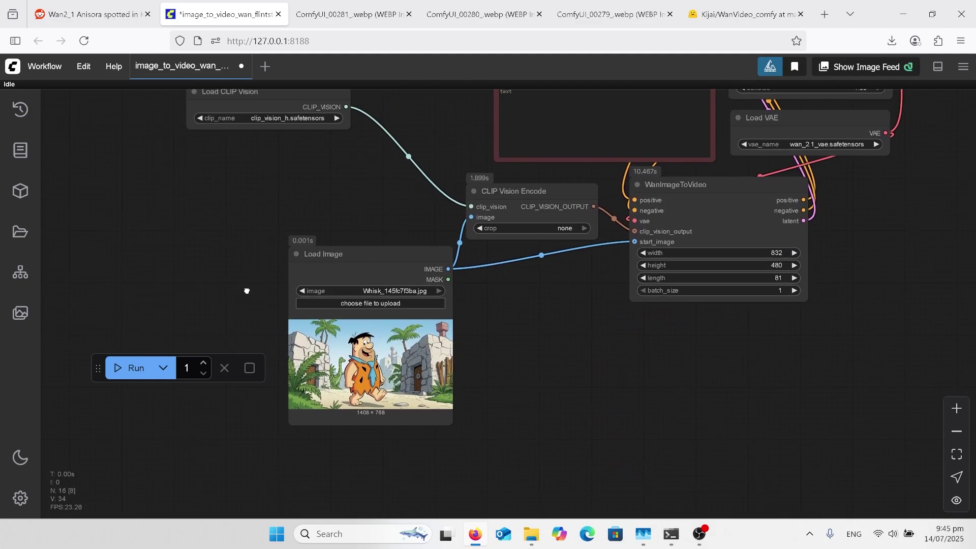
drag(247, 291, 220, 235)
scroll(220, 236, up, 5)
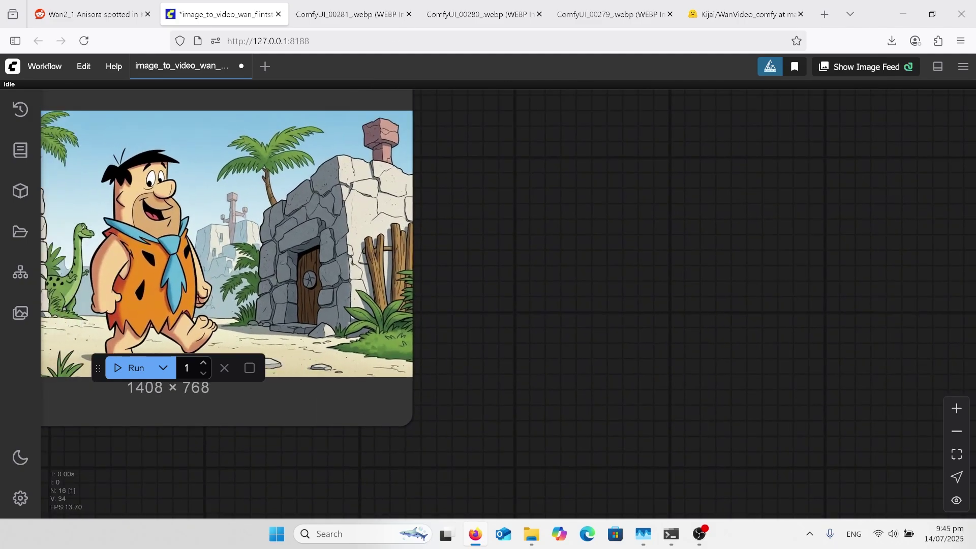
scroll(226, 254, up, 3)
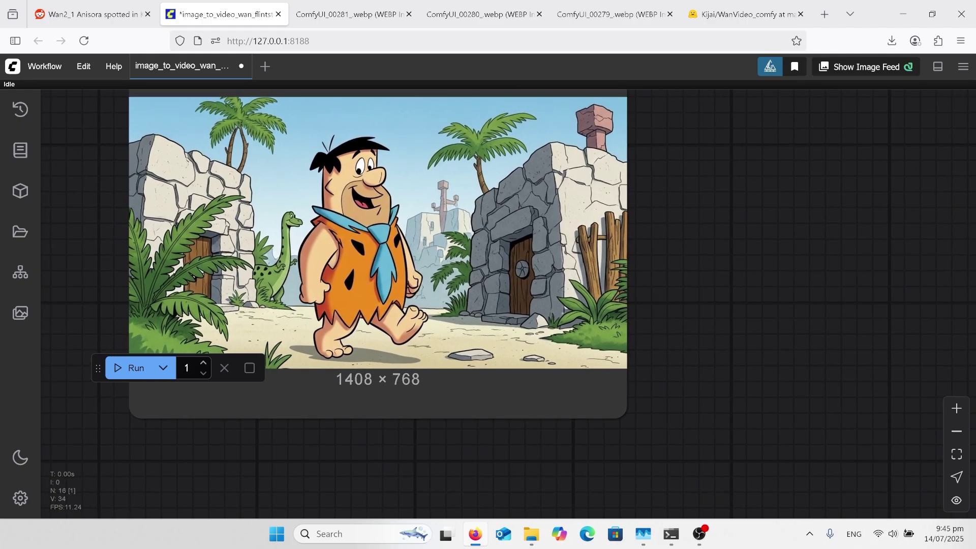
Step: Zoom around the Save image preview of the animated Fred Flintstone WEBP output
scroll(758, 265, down, 5)
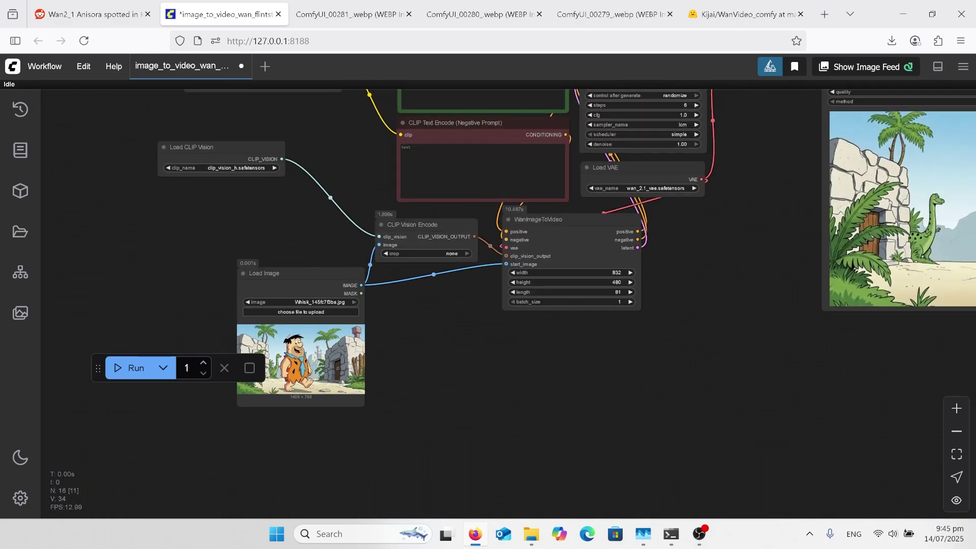
scroll(762, 255, up, 3)
scroll(762, 255, down, 1)
scroll(763, 254, up, 6)
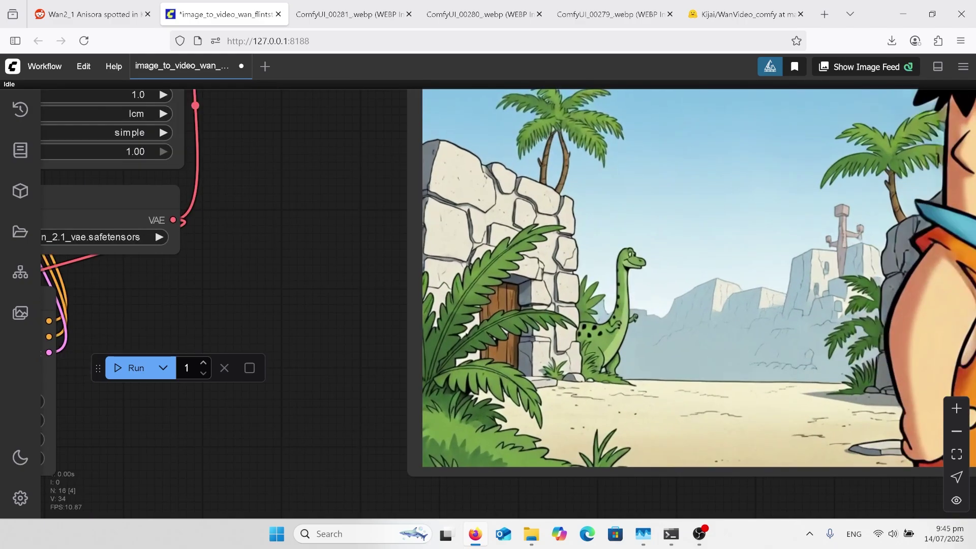
scroll(762, 254, down, 2)
scroll(763, 254, up, 4)
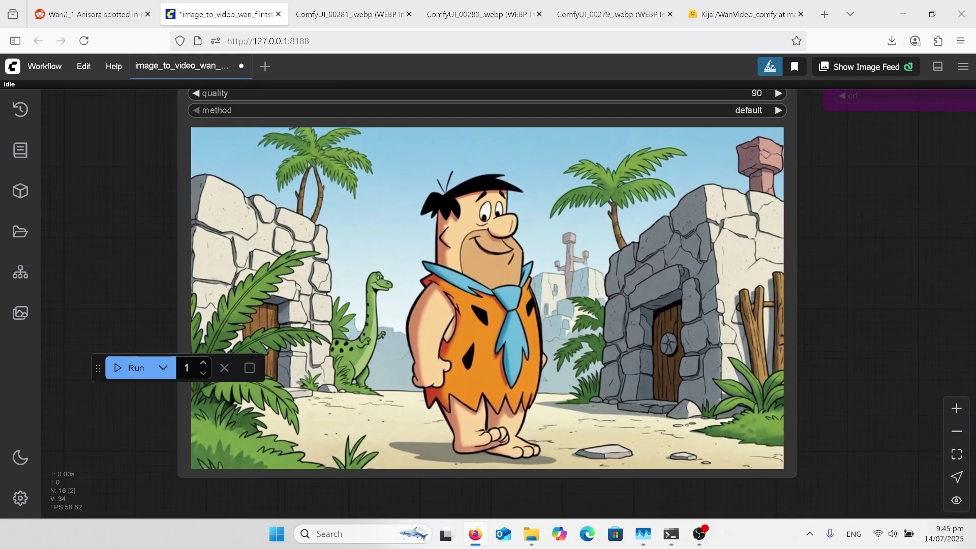
scroll(763, 254, down, 1)
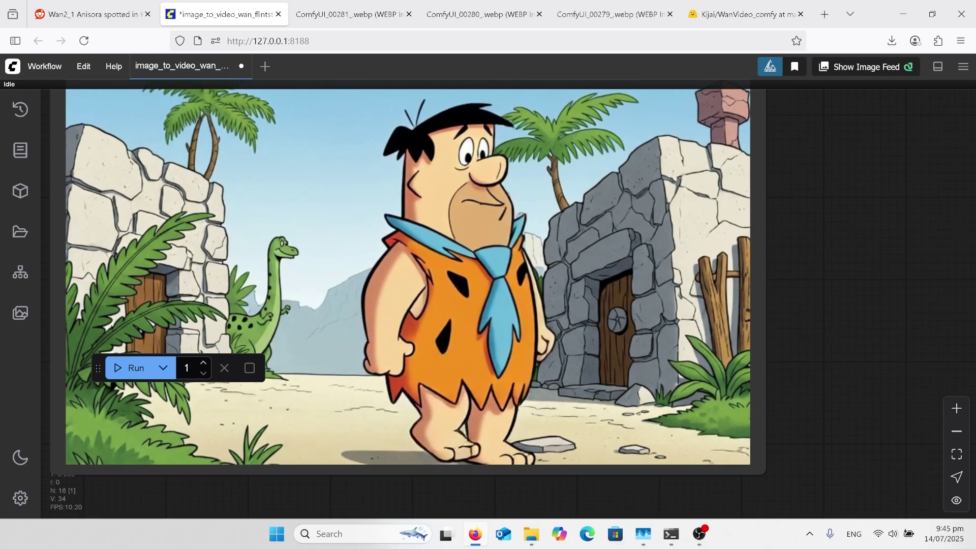